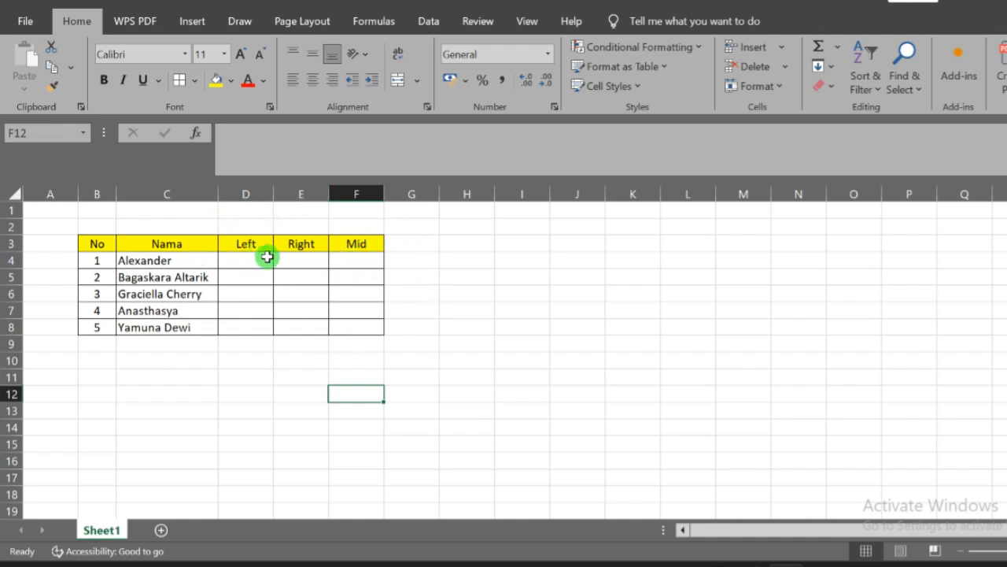
# Enter the formula =LEFT(C4;4) in D4 to extract the first four characters of the name in C4.
pyautogui.click(247, 259)
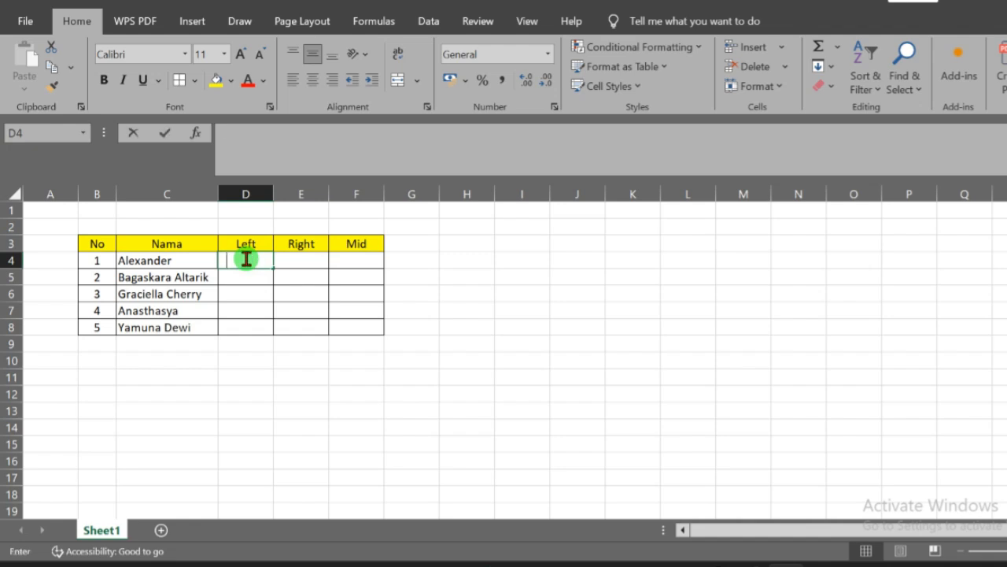
pyautogui.write('=')
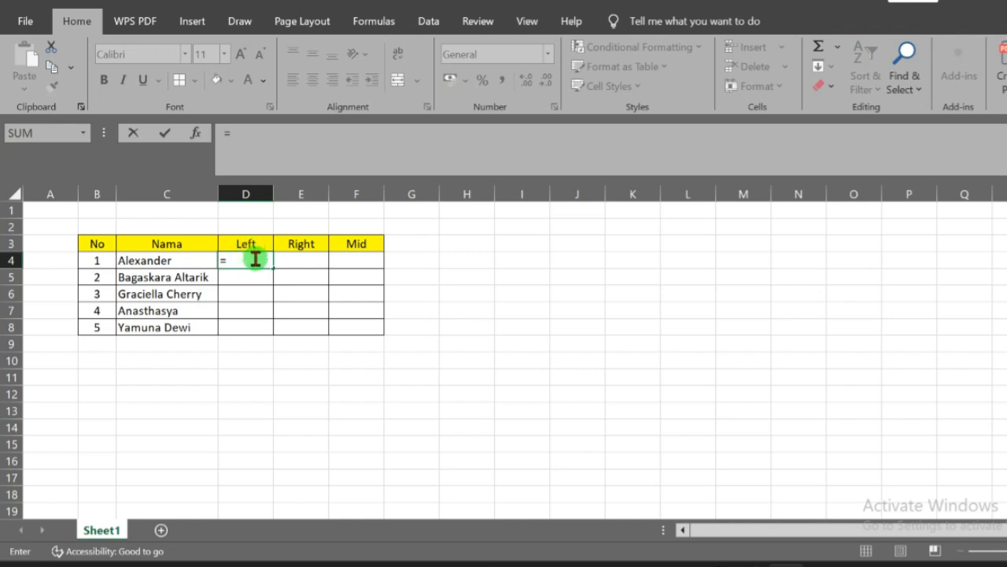
pyautogui.write('le')
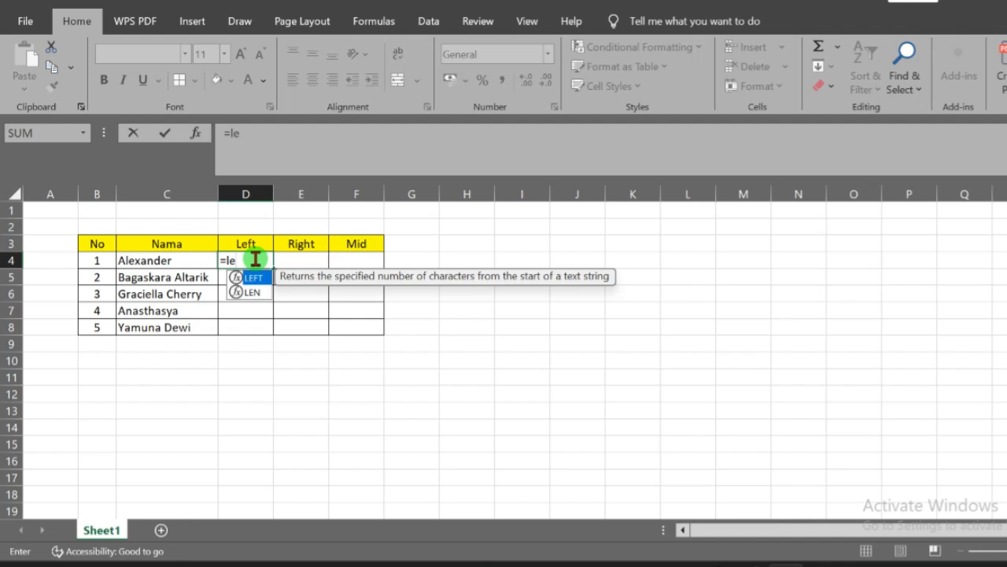
pyautogui.press('Tab')
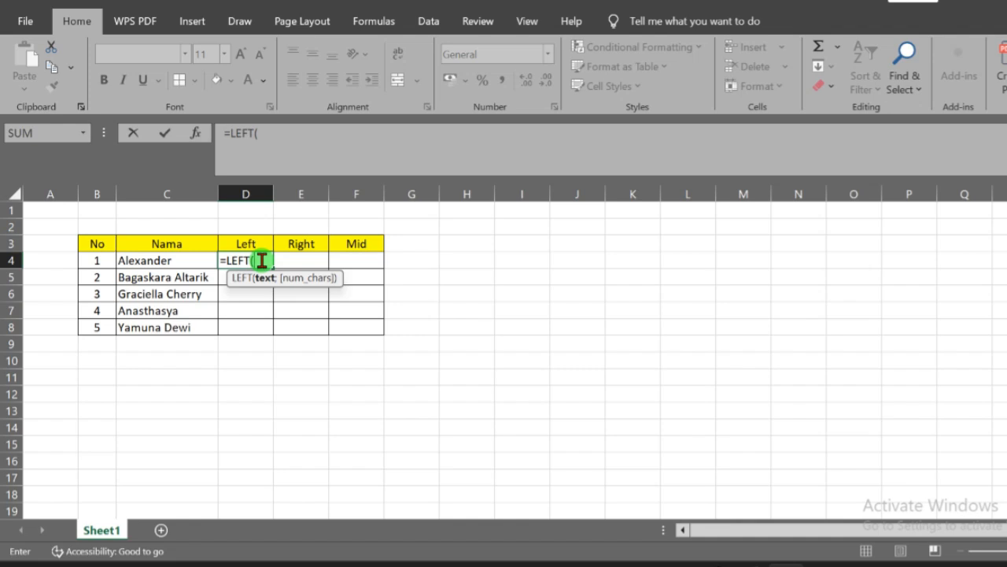
pyautogui.click(184, 260)
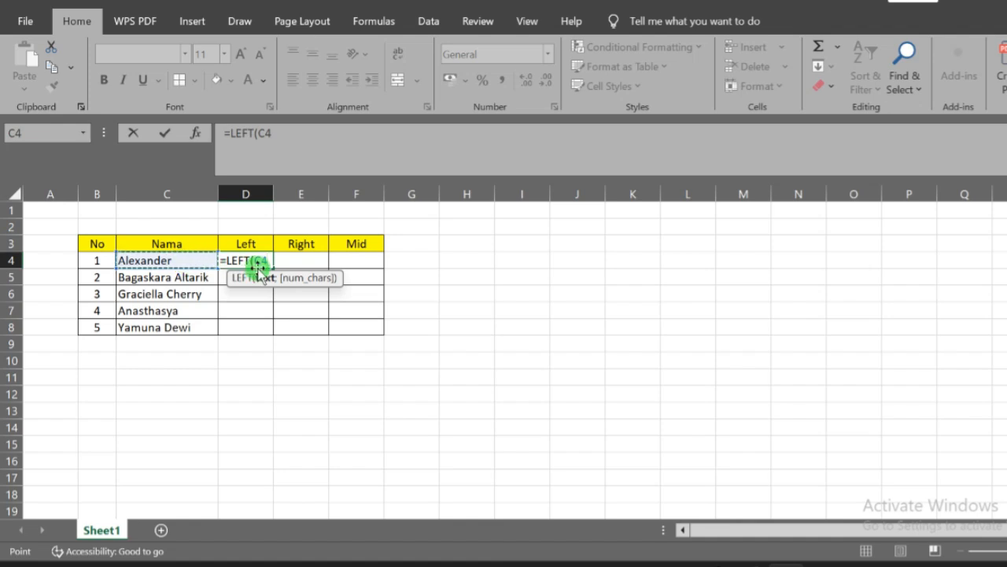
pyautogui.write(';')
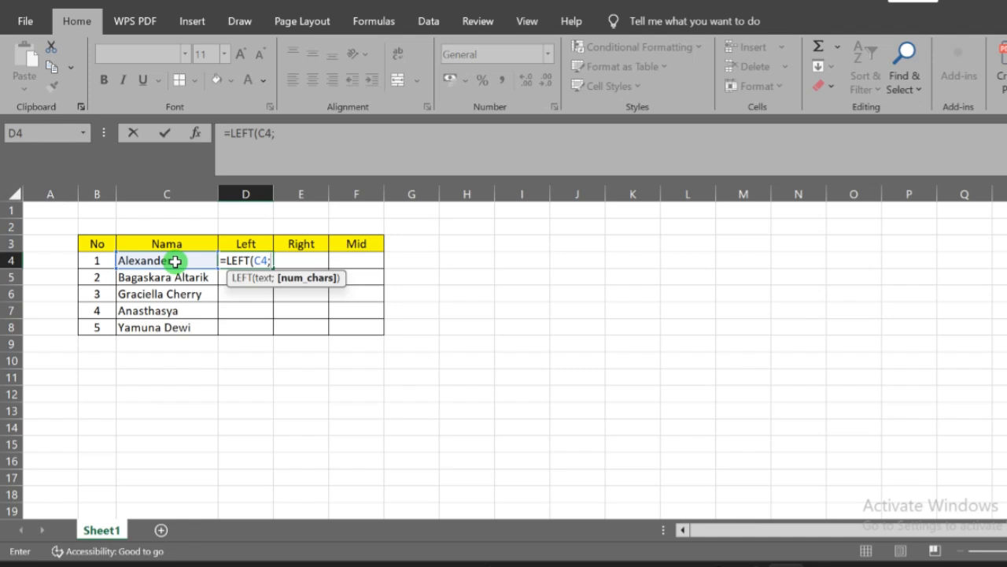
pyautogui.write('4)')
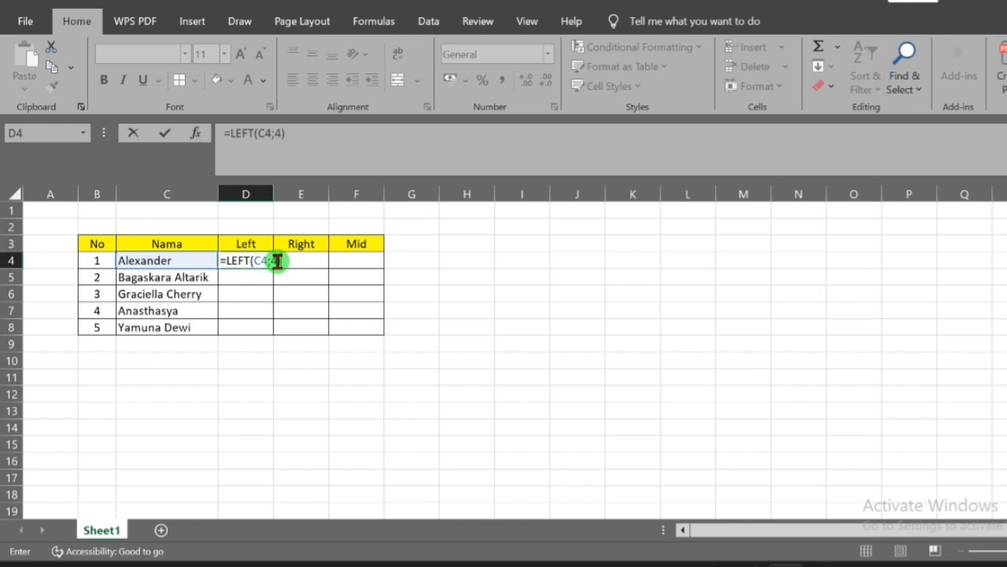
pyautogui.press('Return')
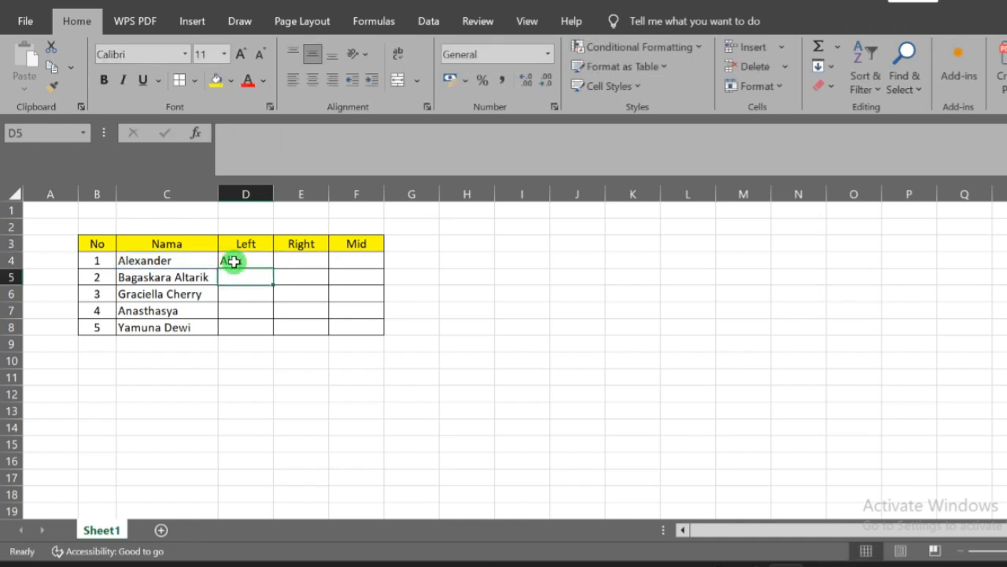
# Fill the LEFT formula from D4 down through D8 for the remaining names.
pyautogui.click(234, 261)
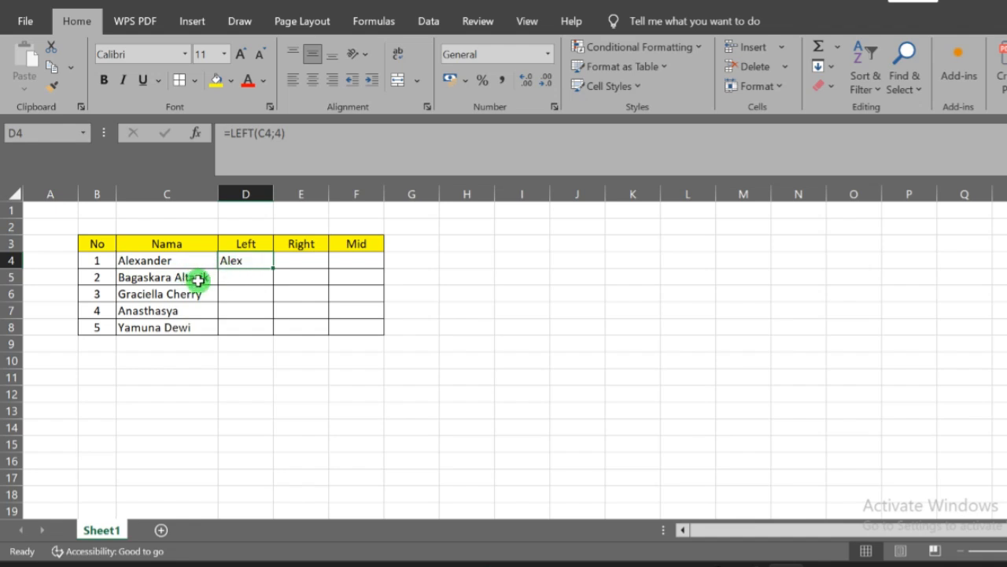
pyautogui.click(231, 276)
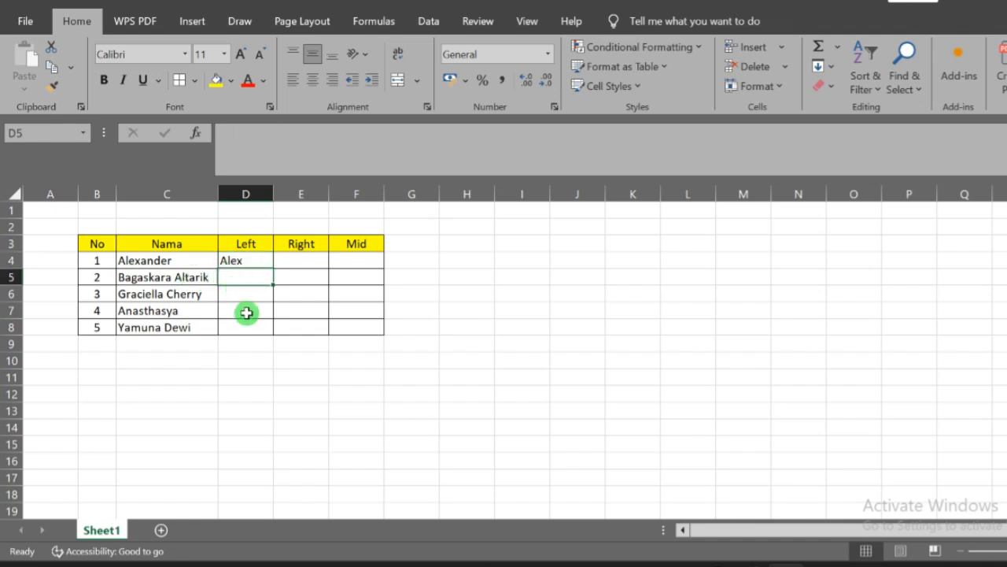
pyautogui.click(241, 295)
pyautogui.click(241, 311)
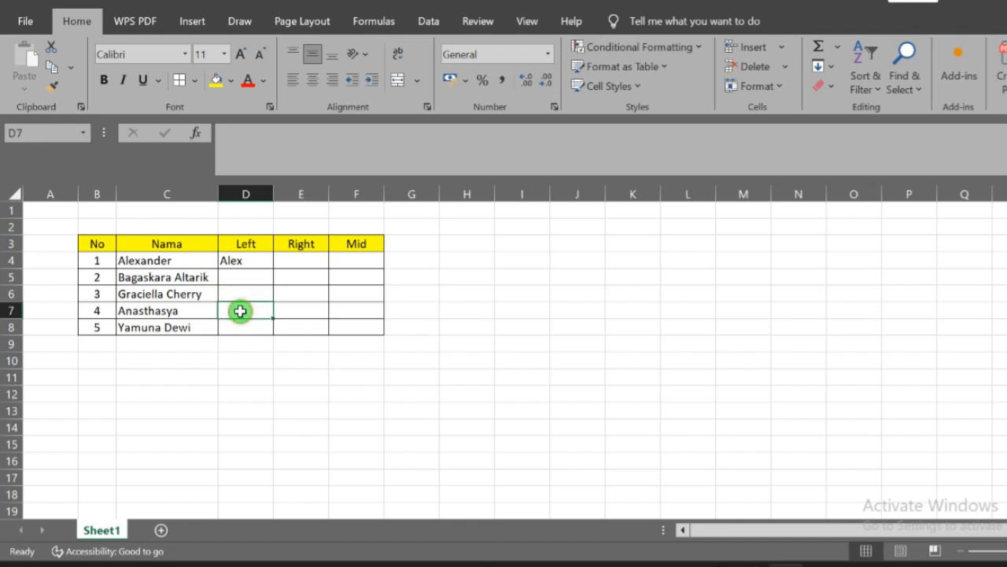
pyautogui.click(251, 259)
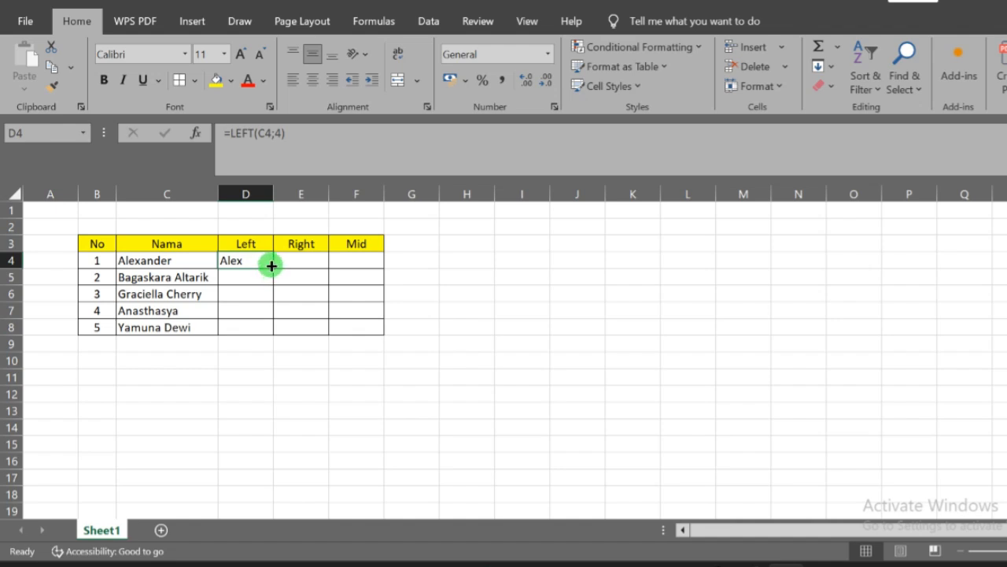
pyautogui.moveTo(271, 266); pyautogui.dragTo(273, 333)
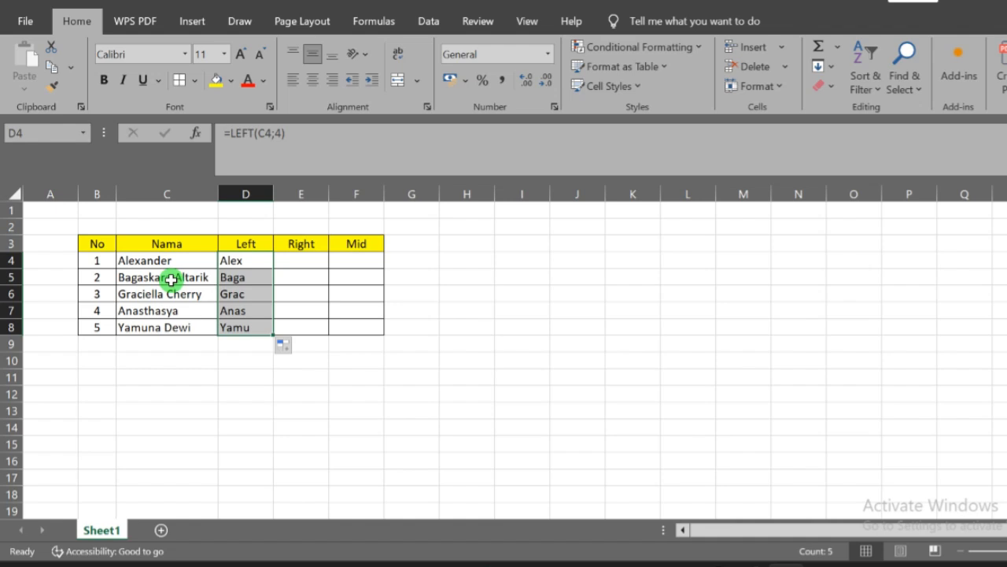
# Enter =RIGHT(C4;3) in E4 to extract the last three characters of the name, and fill it down through E8.
pyautogui.click(303, 261)
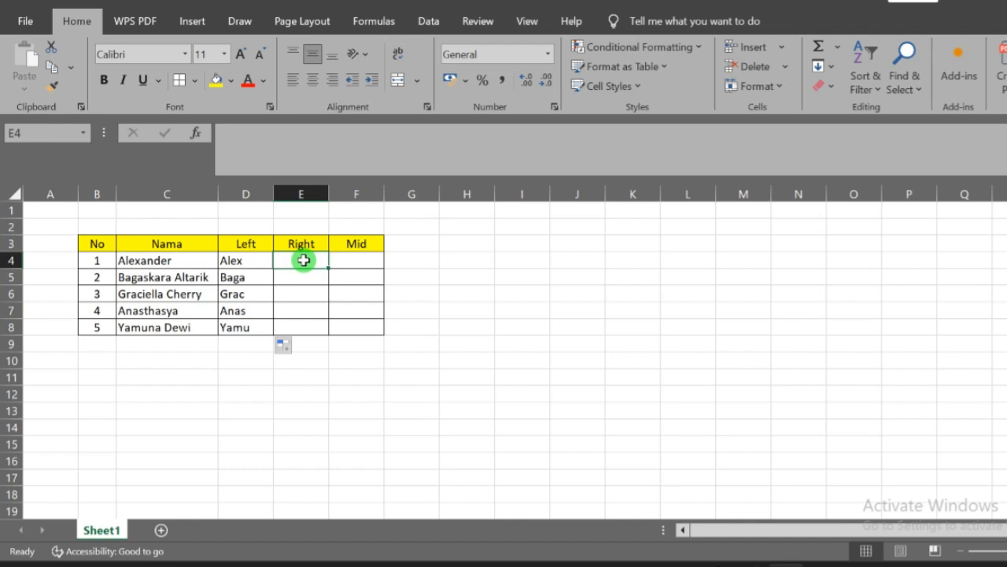
pyautogui.write('=ri')
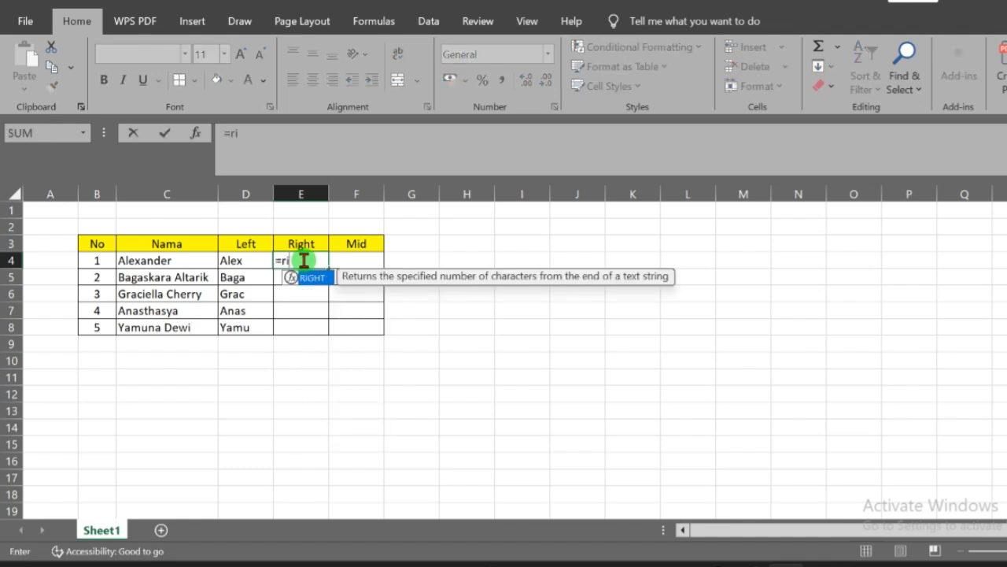
pyautogui.press('Tab')
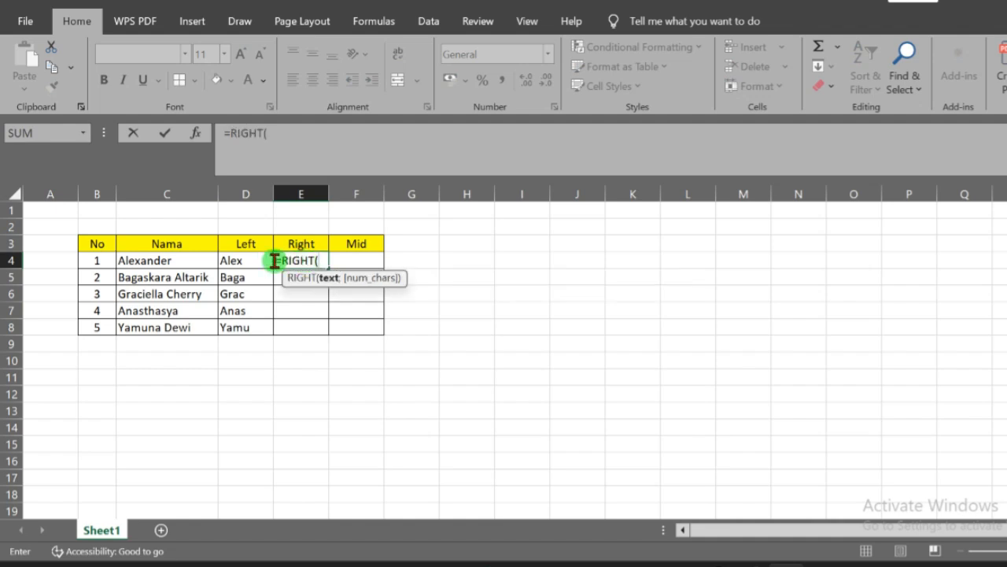
pyautogui.click(176, 263)
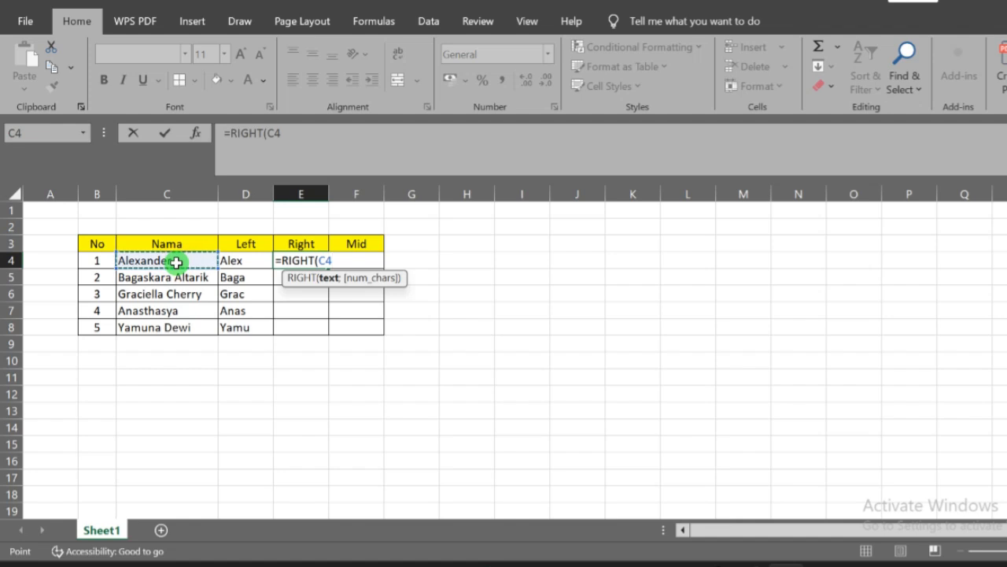
pyautogui.write(':')
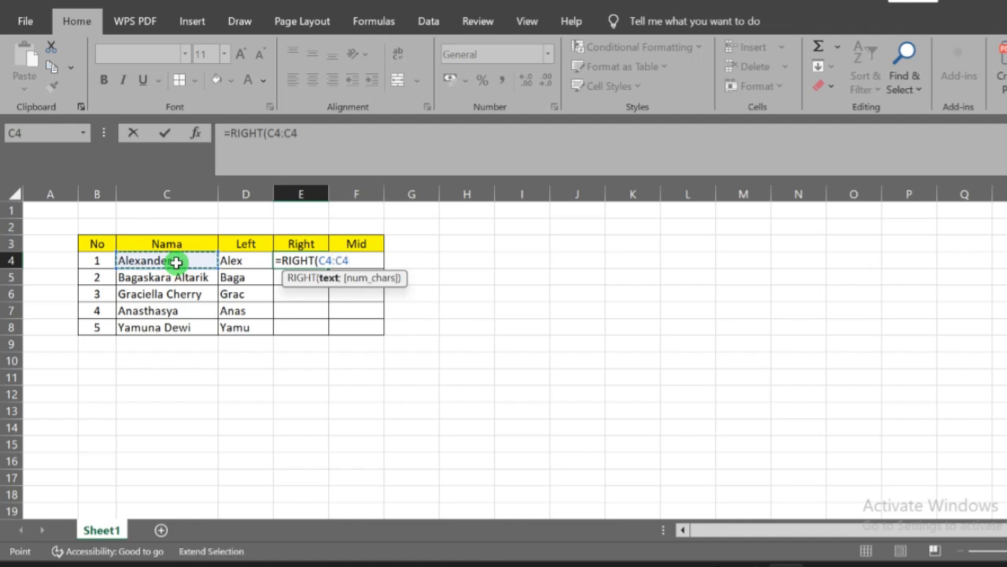
pyautogui.press('BackSpace')
pyautogui.press('BackSpace')
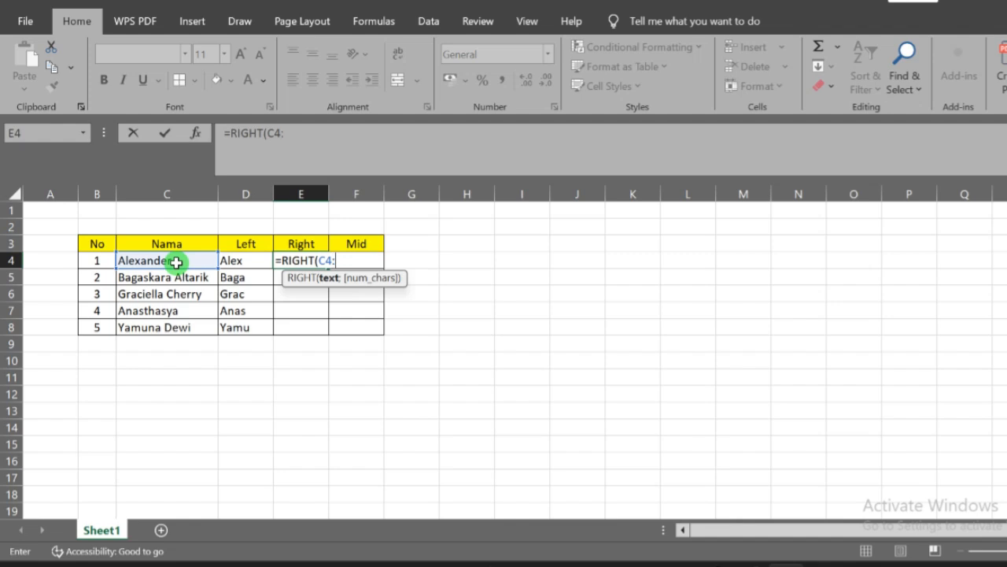
pyautogui.write(';')
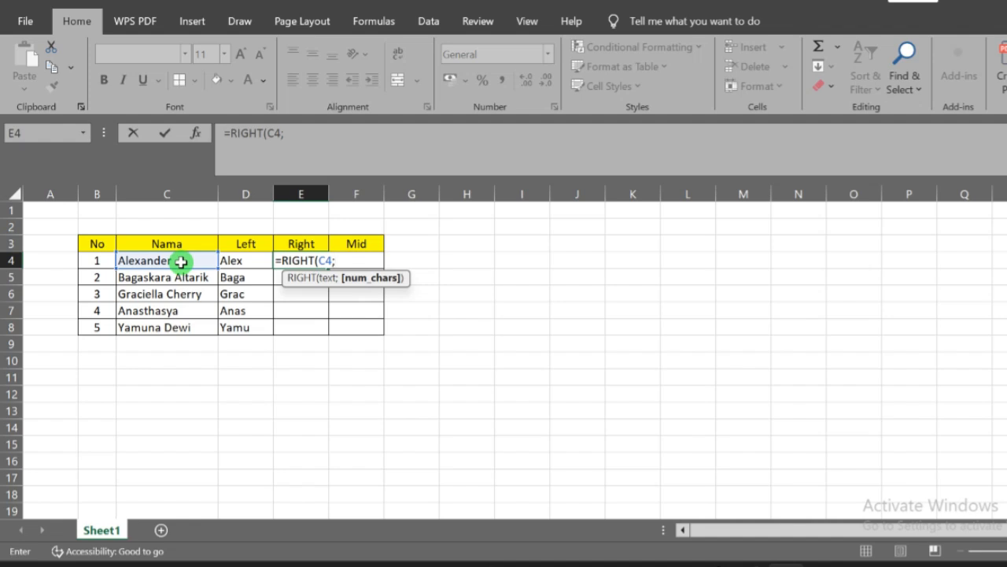
pyautogui.write('3)')
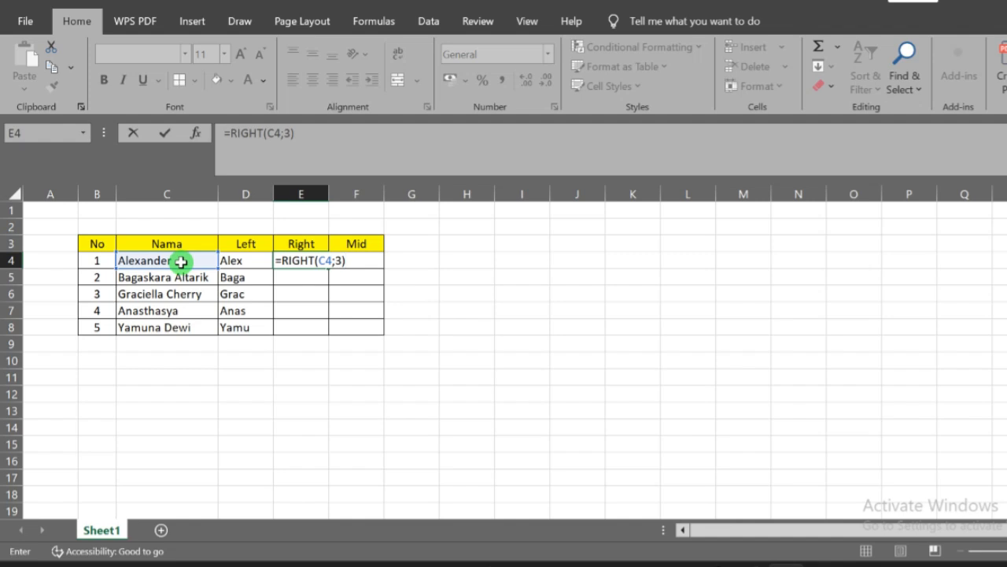
pyautogui.press('Return')
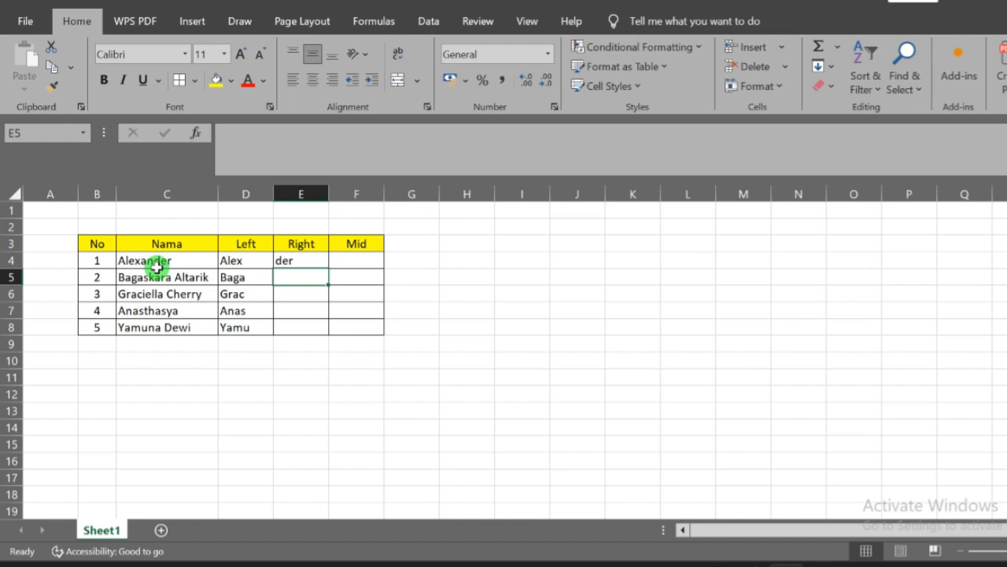
pyautogui.click(305, 262)
pyautogui.moveTo(329, 268); pyautogui.dragTo(332, 333)
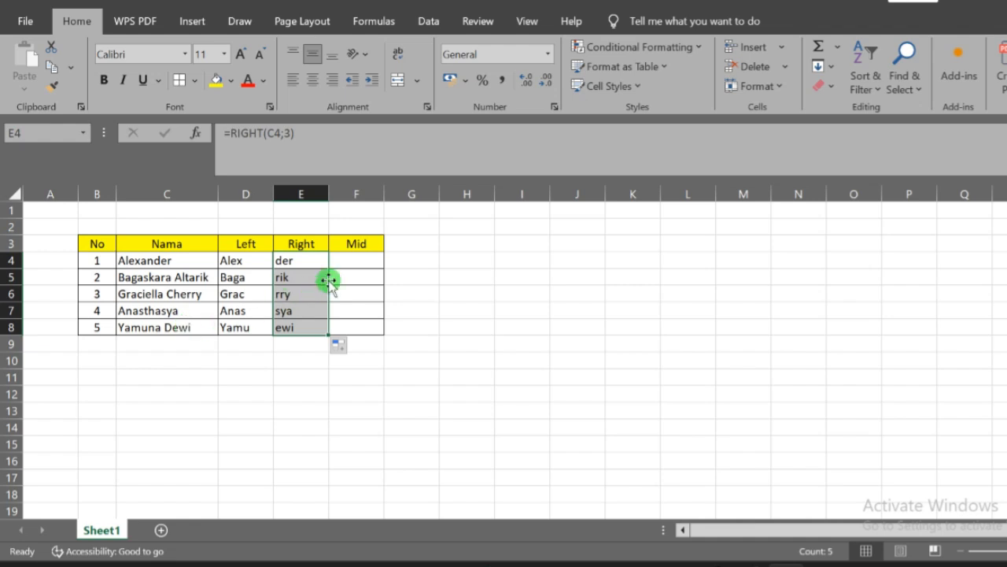
# Enter =MID(C4;4;3) in F4 to extract three characters starting at the fourth, and fill it down through F8.
pyautogui.click(356, 263)
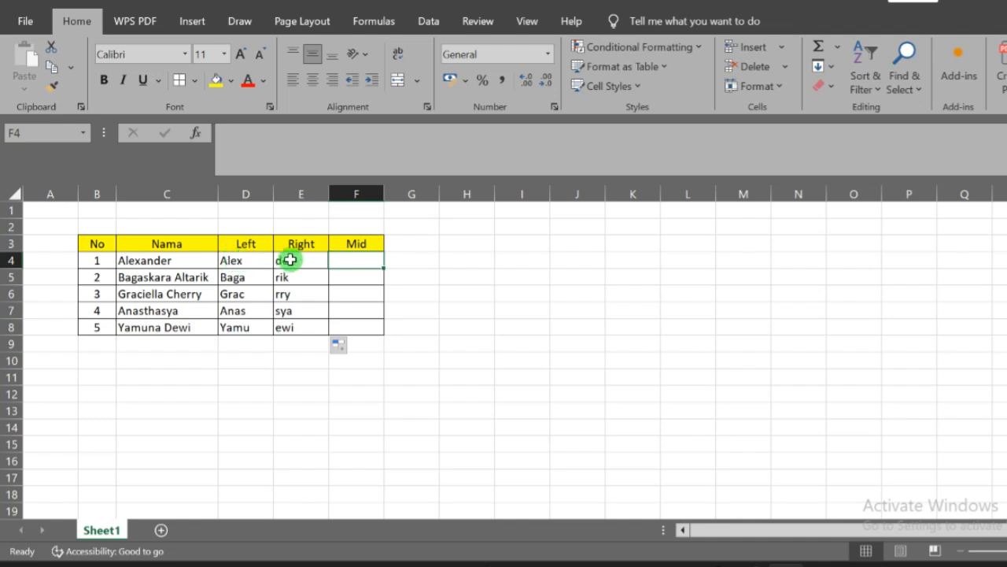
pyautogui.doubleClick(345, 259)
pyautogui.write('=mi')
pyautogui.press('Tab')
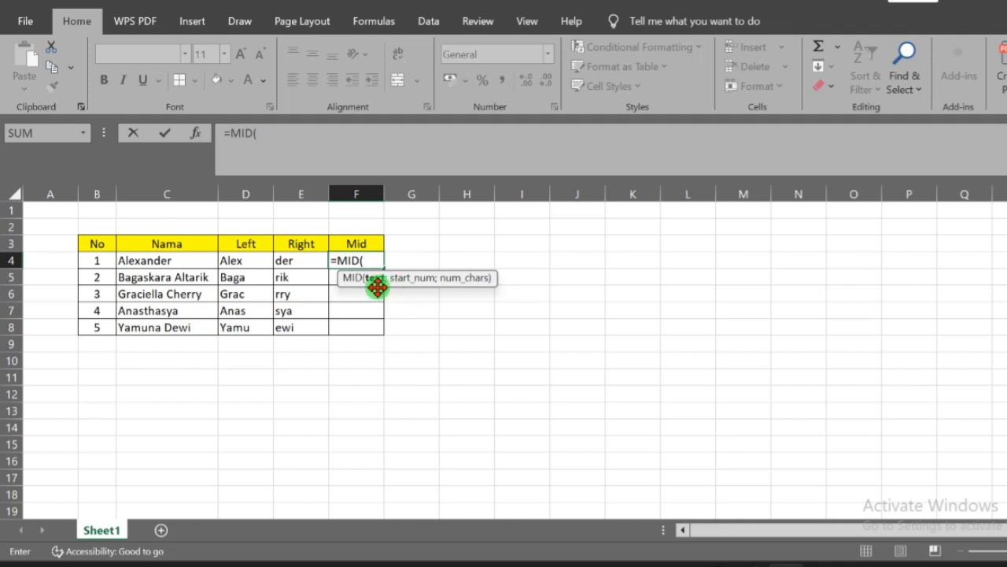
pyautogui.click(178, 263)
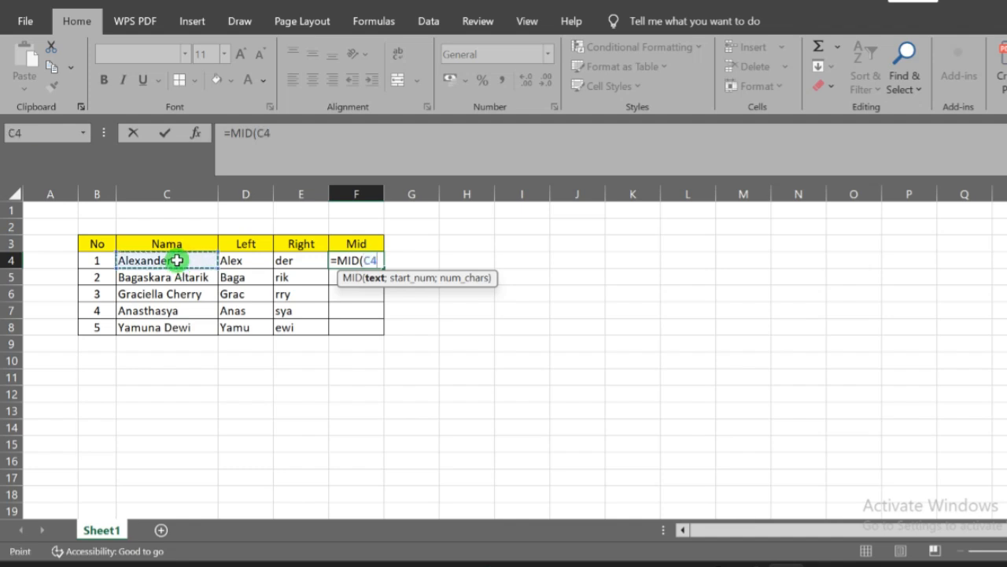
pyautogui.write(';')
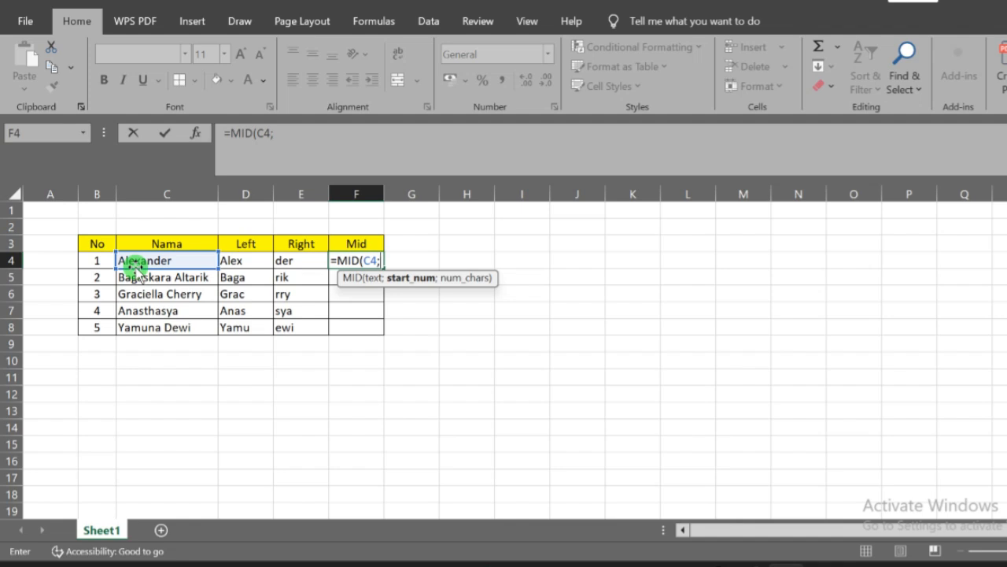
pyautogui.write('4;')
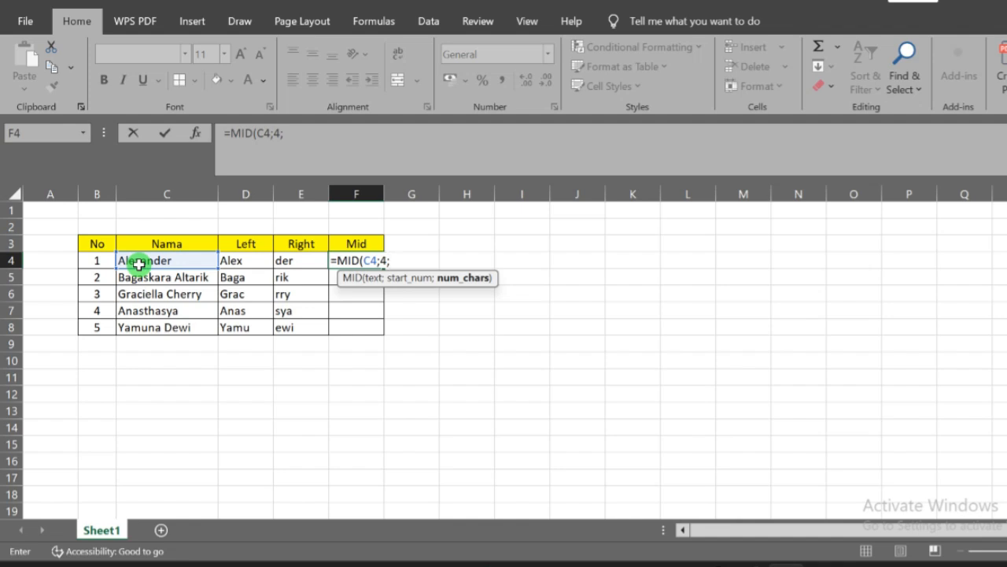
pyautogui.write('3)')
pyautogui.press('Return')
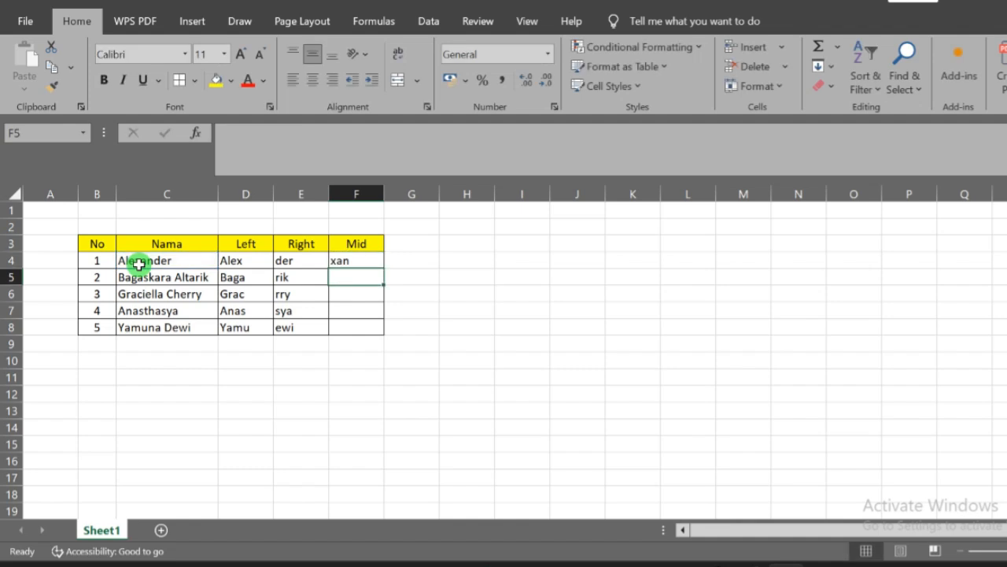
pyautogui.click(370, 263)
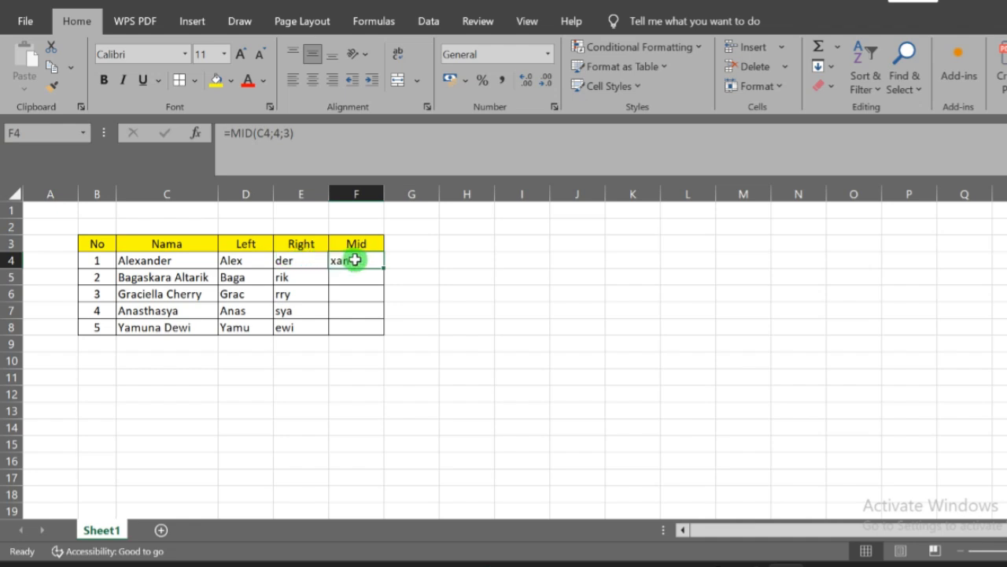
pyautogui.moveTo(383, 268); pyautogui.dragTo(385, 333)
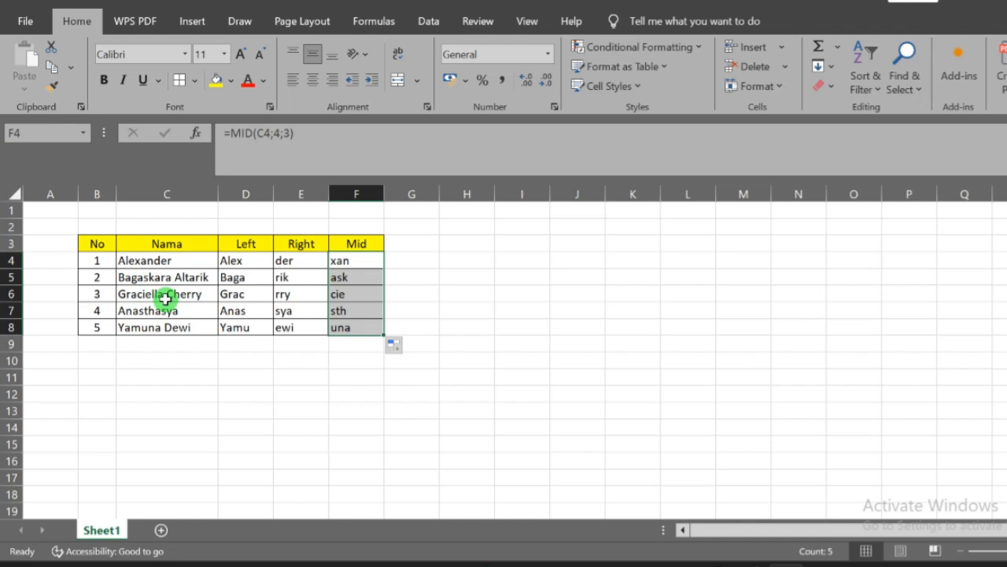
# Change the start position in the MID formula in F6 to 9, making it =MID(C6;9;3).
pyautogui.click(355, 294)
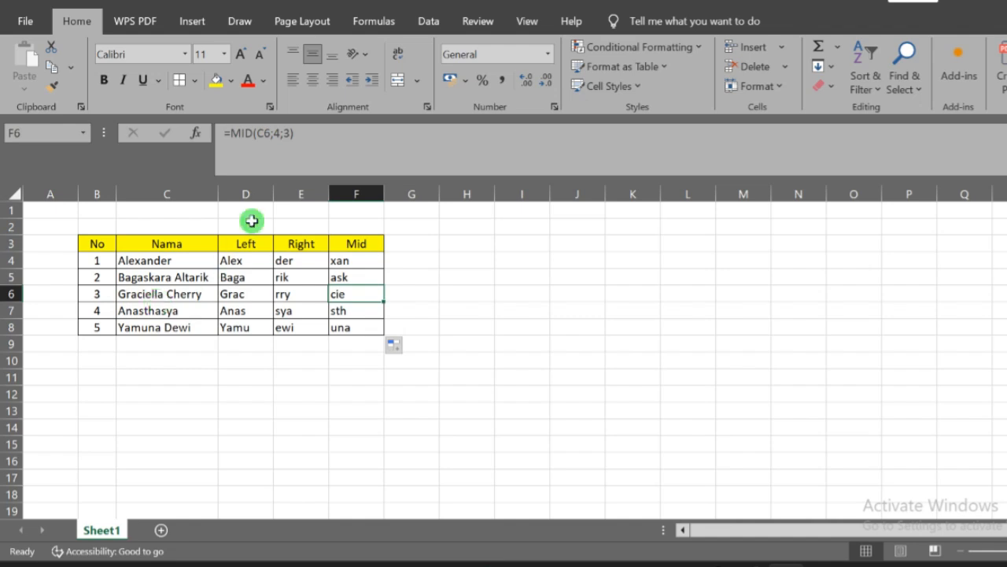
pyautogui.click(279, 133)
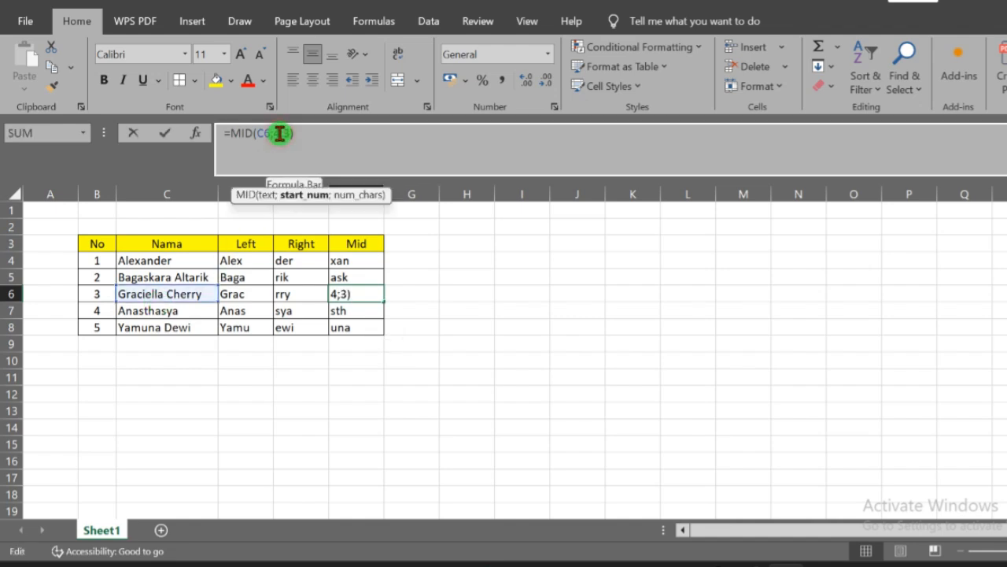
pyautogui.press('BackSpace')
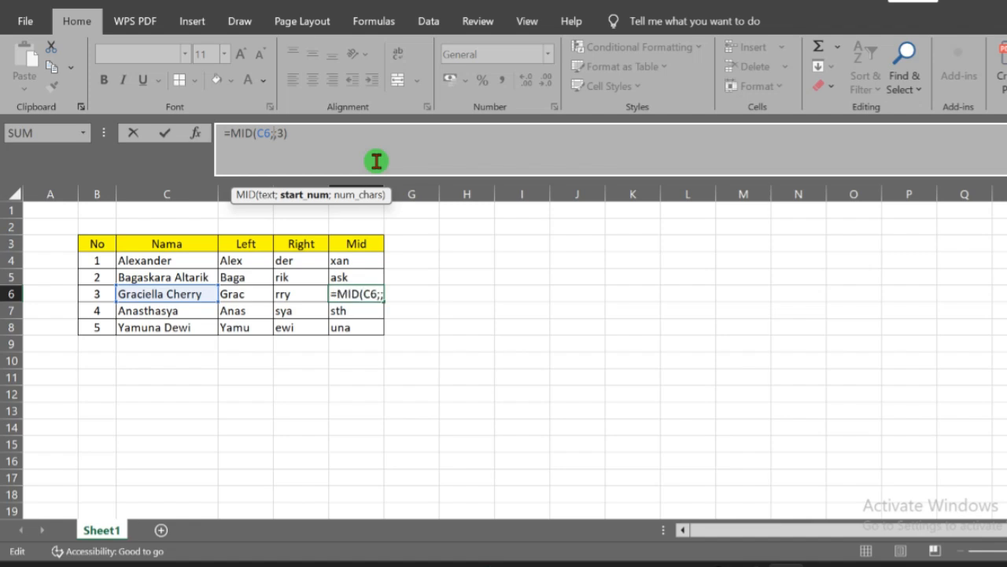
pyautogui.write('9')
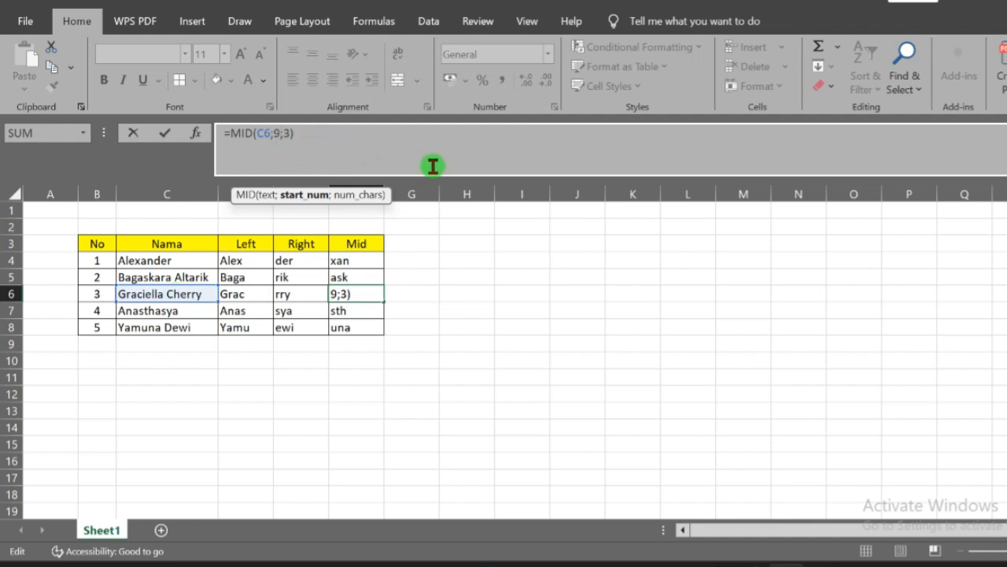
pyautogui.press('Return')
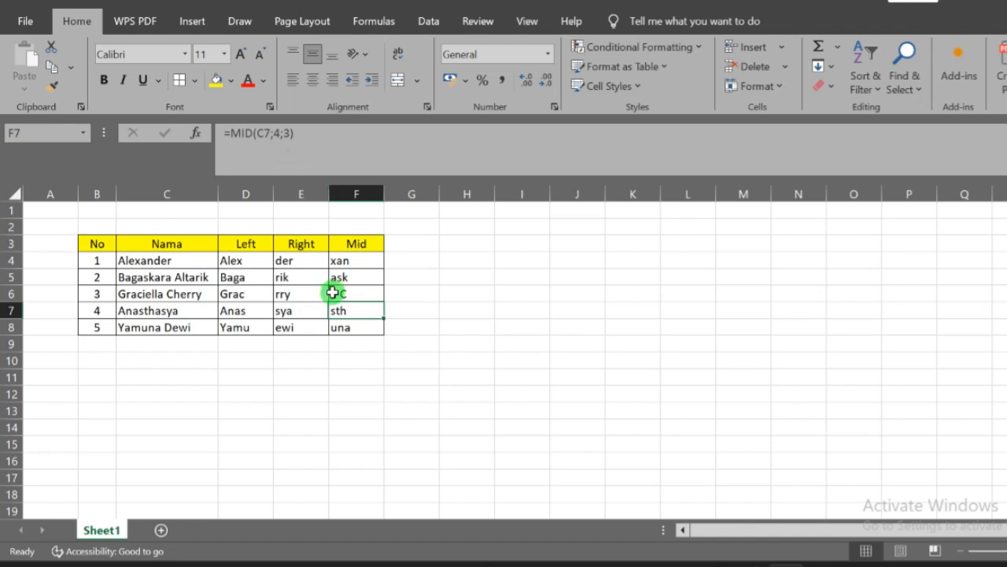
# Fill the MID formula from F4 down through F8 again, overwriting the edited formula in F6.
pyautogui.click(349, 261)
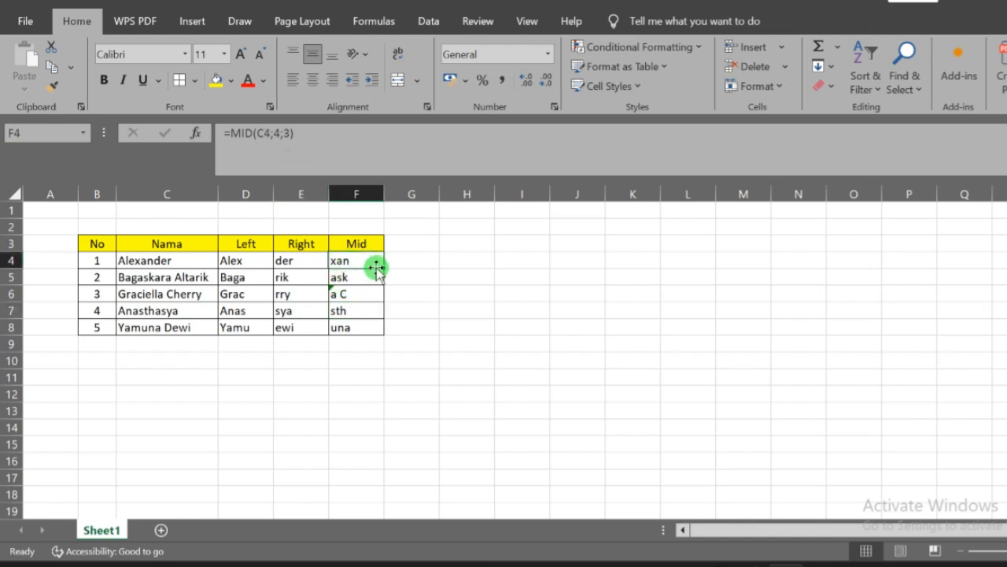
pyautogui.moveTo(384, 268); pyautogui.dragTo(379, 330)
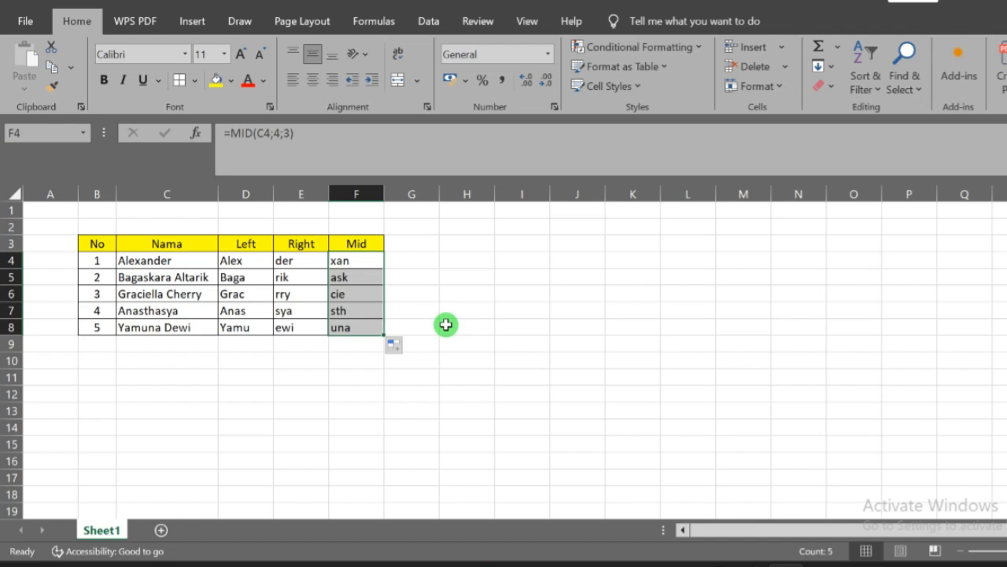
pyautogui.click(323, 411)
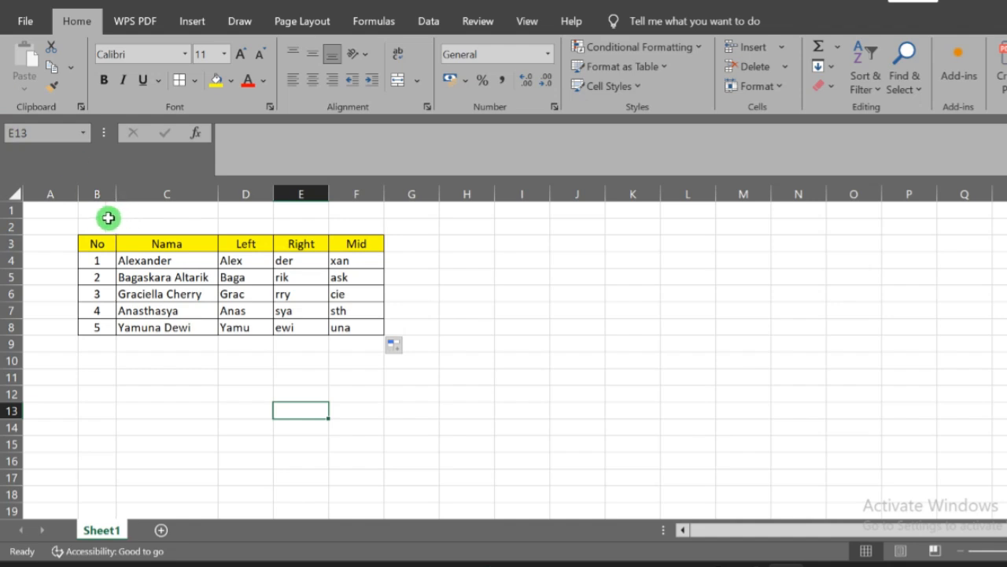
pyautogui.click(69, 222)
pyautogui.moveTo(69, 221); pyautogui.dragTo(126, 221)
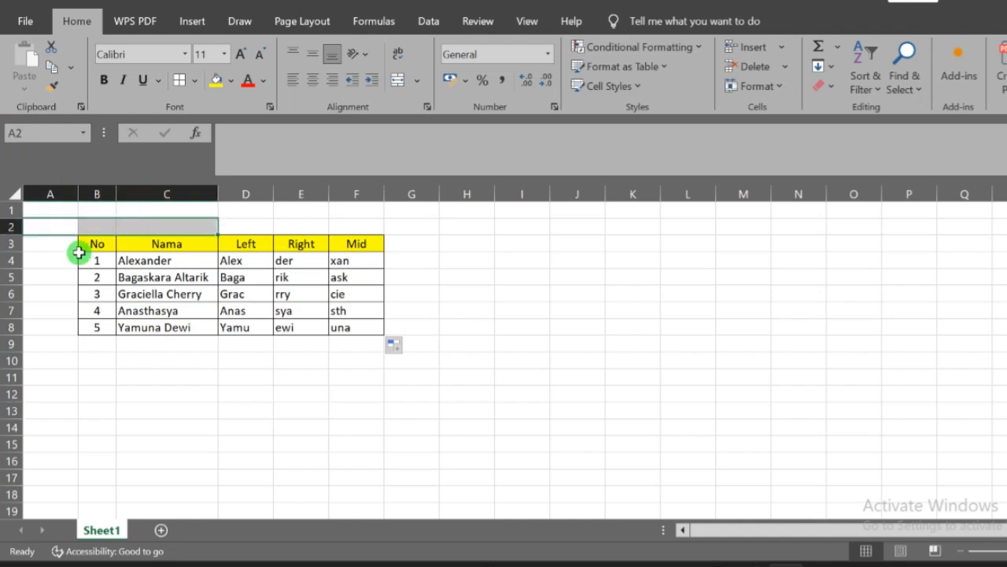
pyautogui.click(101, 242)
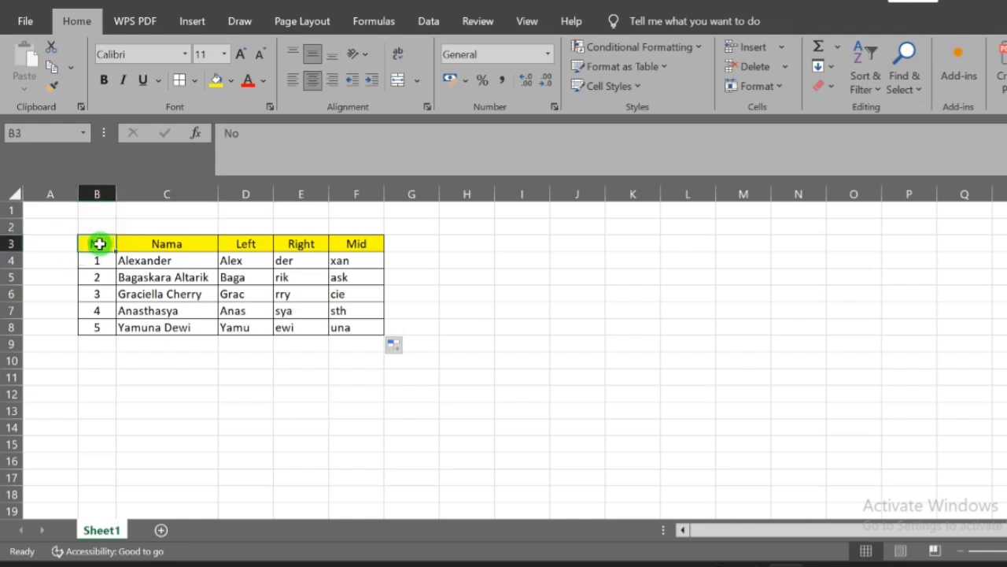
pyautogui.moveTo(100, 242); pyautogui.dragTo(356, 327)
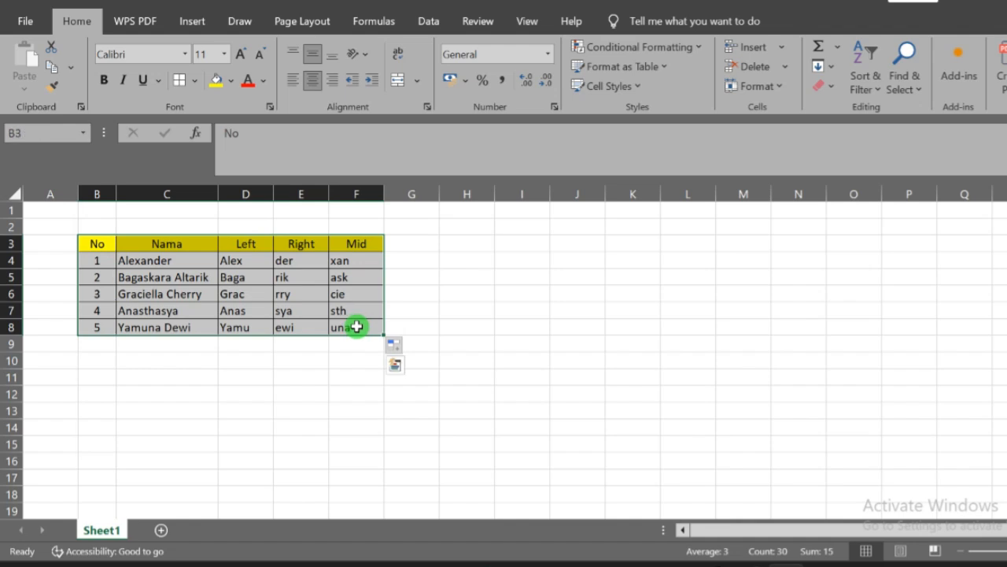
pyautogui.click(261, 363)
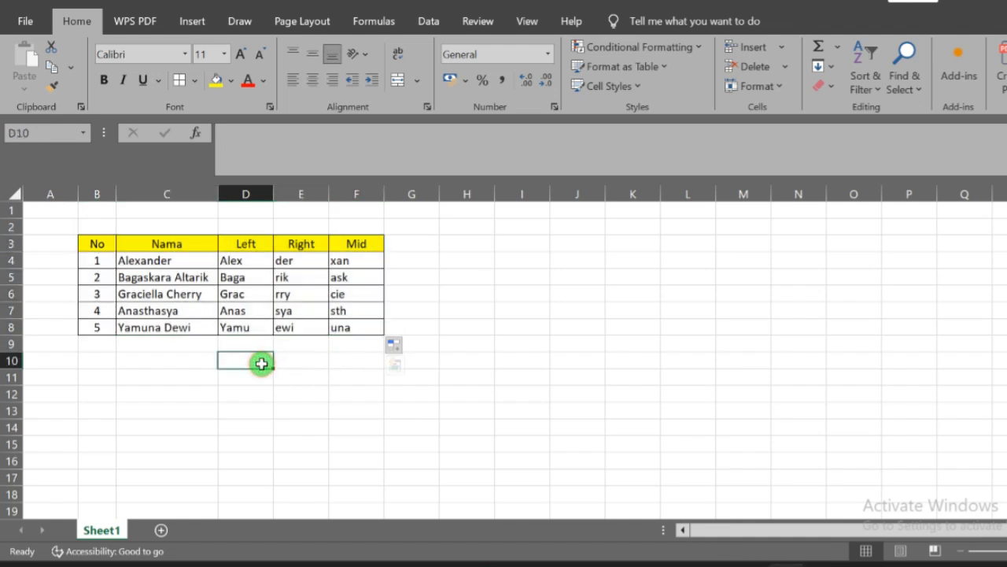